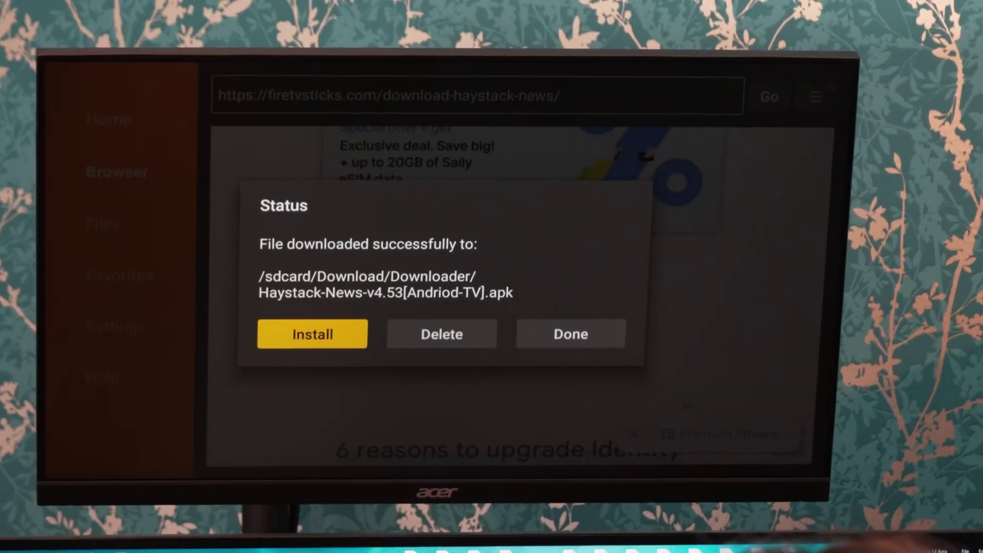
Finish the Haystack News install and return to Downloader's file-downloaded status message.
{"action": "key", "text": "Right"}
{"action": "key", "text": "Right"}
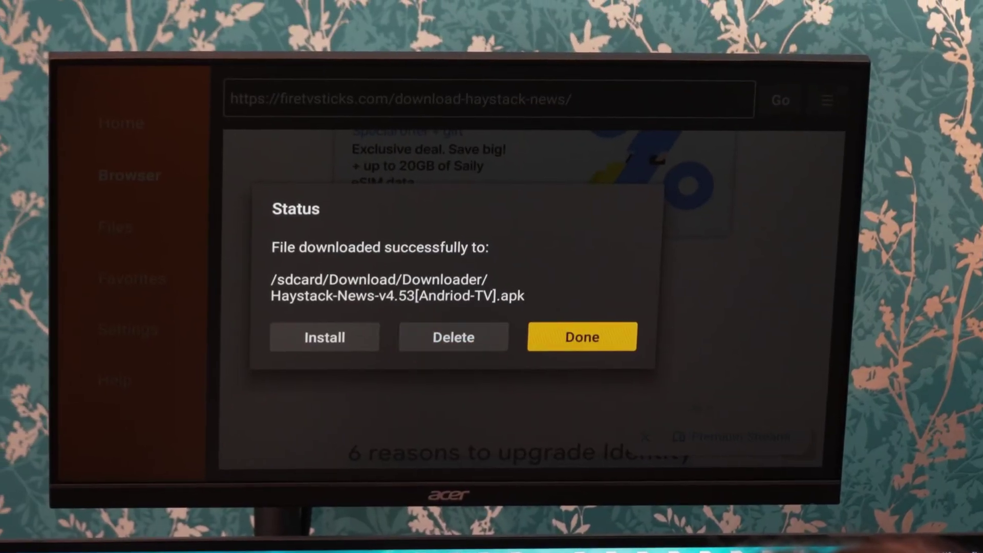
Dismiss Downloader's status message and move to the Fire TV Find page.
{"action": "key", "text": "Return"}
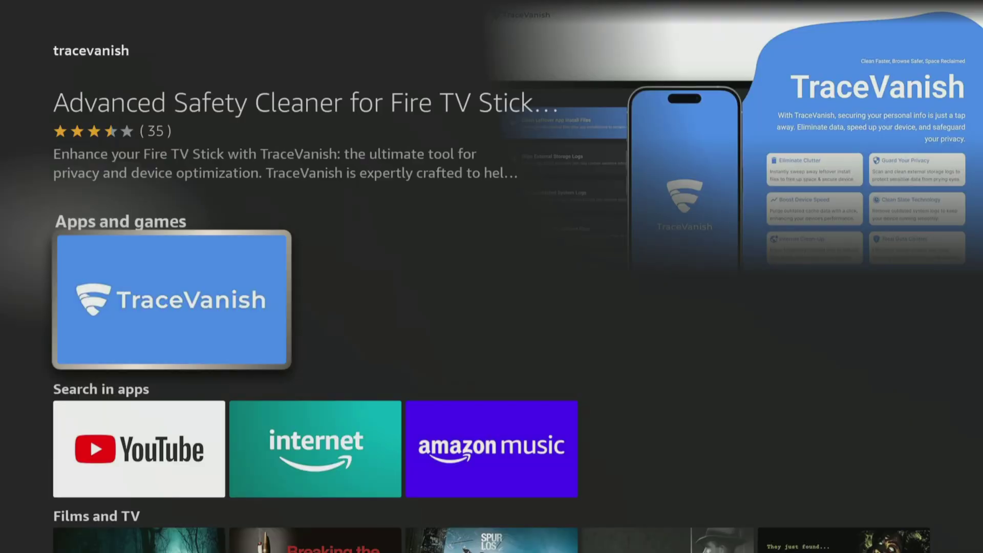
{"action": "key", "text": "Return"}
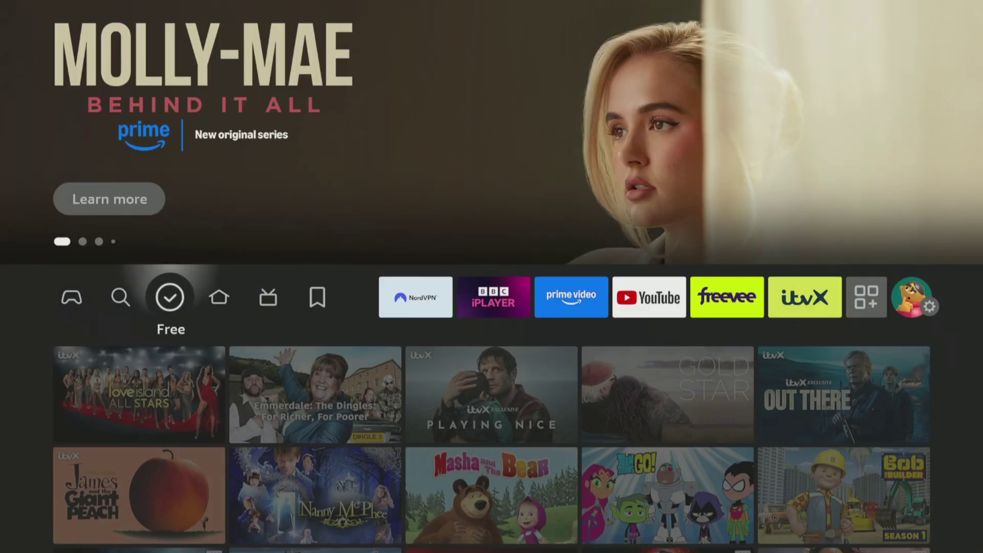
{"action": "key", "text": "Left"}
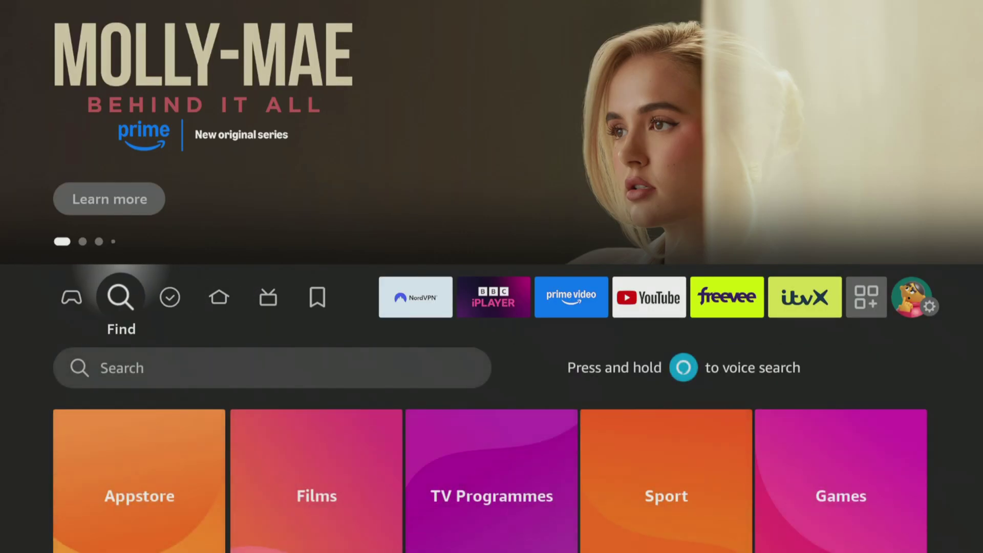
Search for 'Tracevanish' and install TraceVanish (Advanced Safety Cleaner) from its app page.
{"action": "key", "text": "Down"}
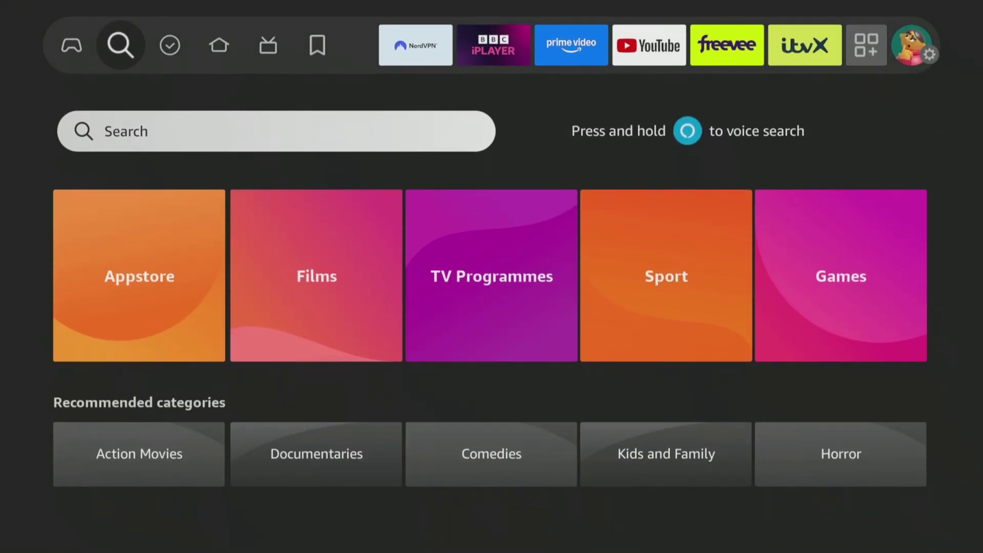
{"action": "key", "text": "Return"}
{"action": "type", "text": "cev"}
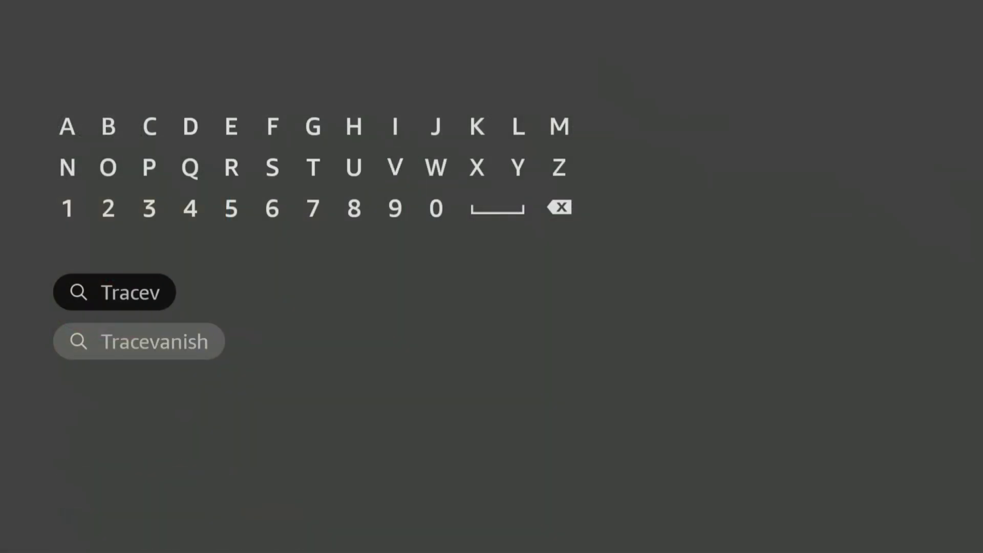
{"action": "type", "text": "anish"}
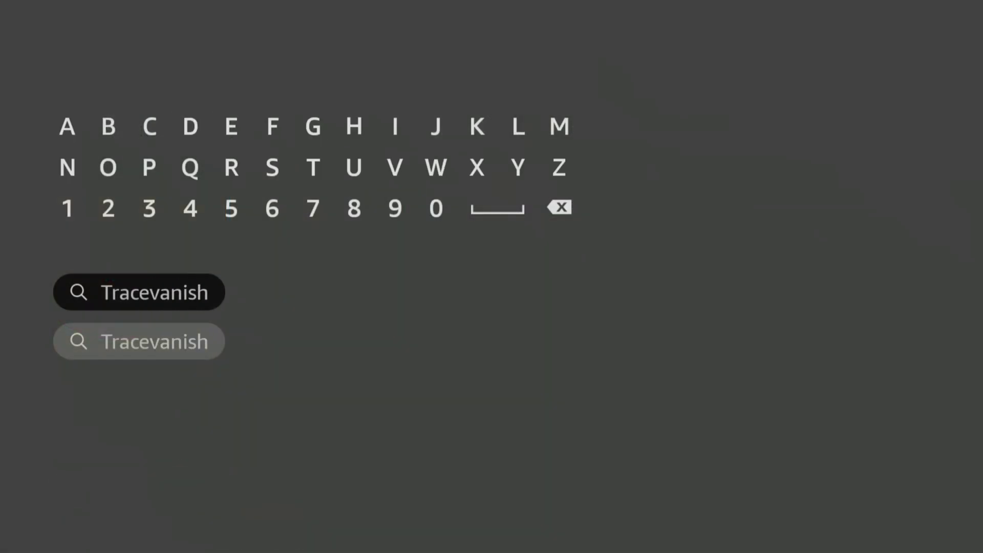
{"action": "key", "text": "Down"}
{"action": "key", "text": "Return"}
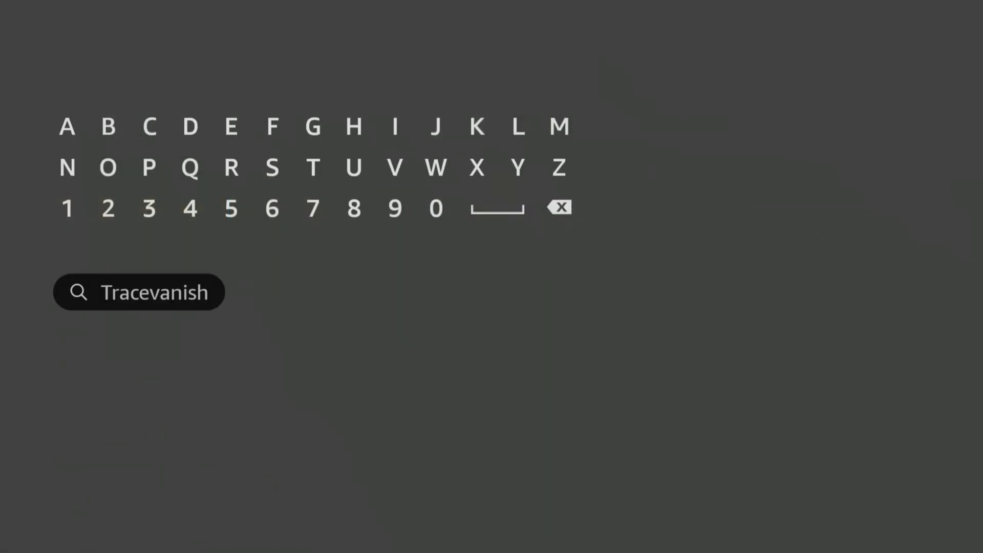
{"action": "key", "text": "Return"}
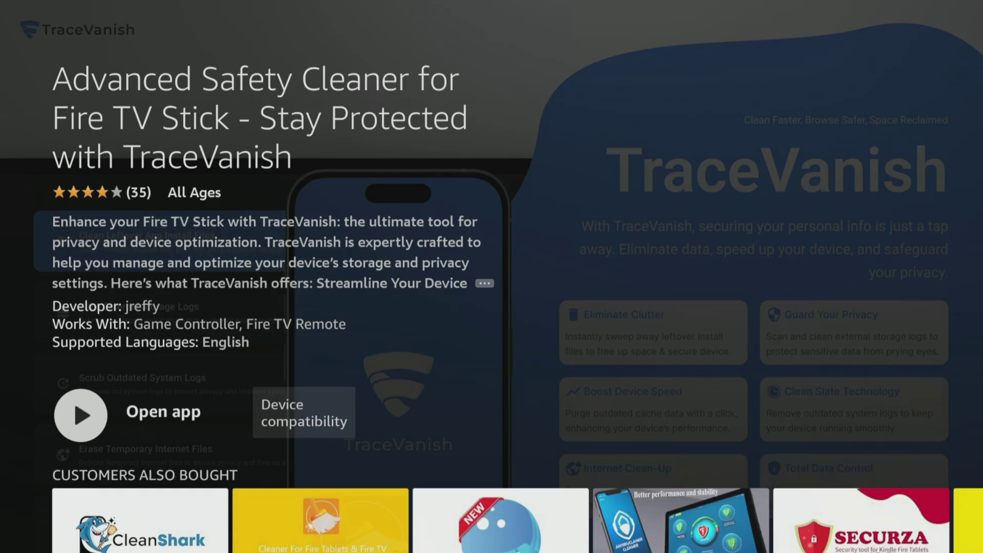
Launch TraceVanish, read through the terms, and agree to the Terms of Use and Privacy Policy.
{"action": "key", "text": "Return"}
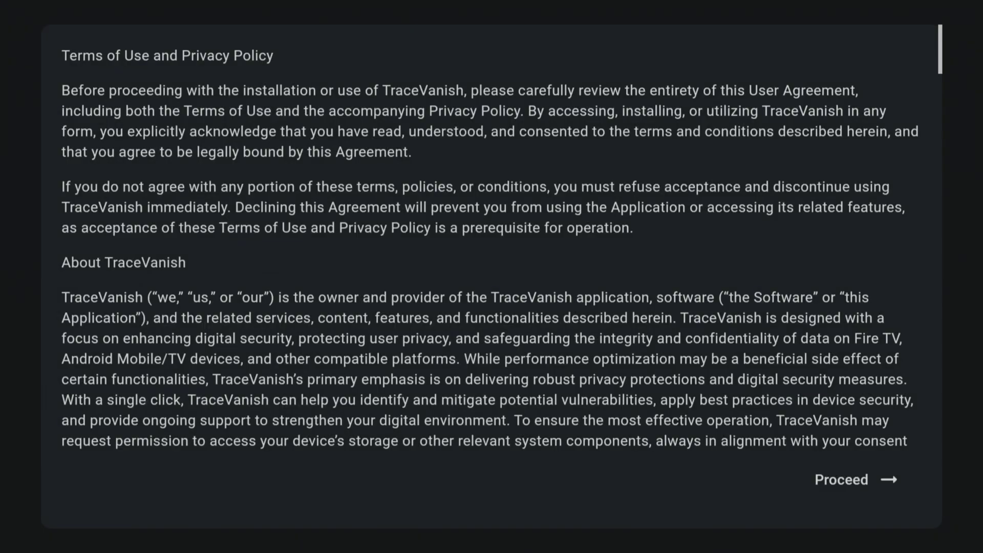
{"action": "key", "text": "Down"}
{"action": "key", "text": "Down"}
{"action": "key", "text": "Down"}
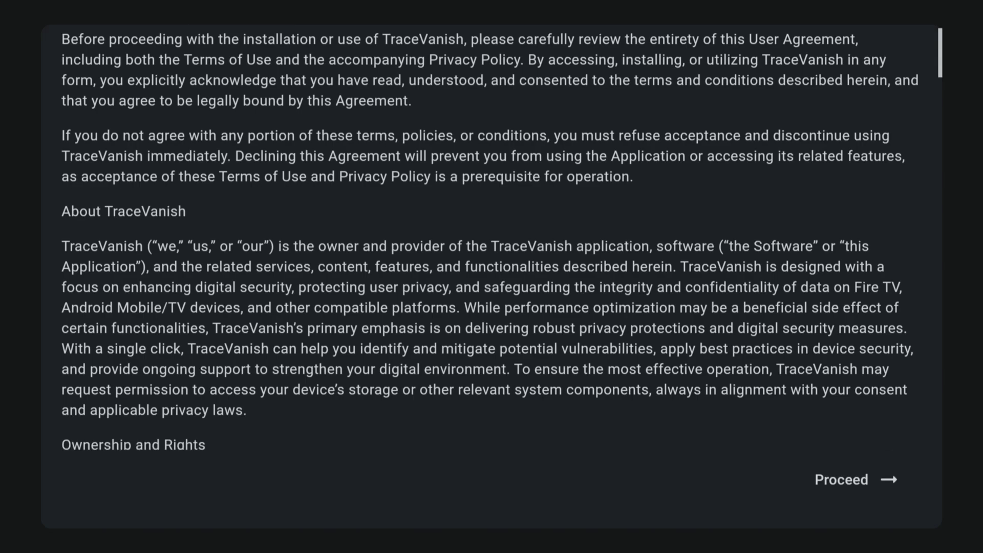
{"action": "key", "text": "Down"}
{"action": "key", "text": "Down"}
{"action": "key", "text": "Down"}
{"action": "key", "text": "Down"}
{"action": "key", "text": "Down"}
{"action": "key", "text": "Return"}
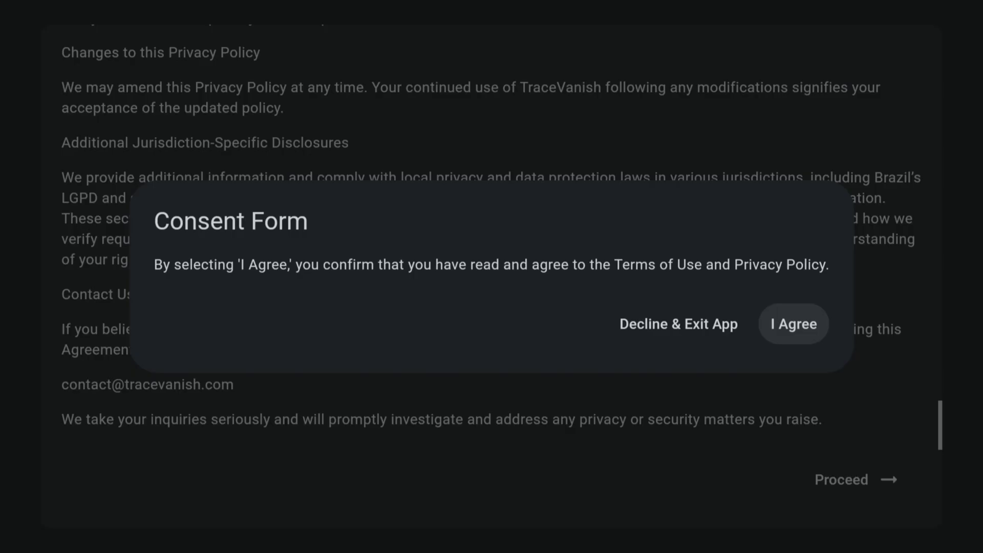
{"action": "key", "text": "Return"}
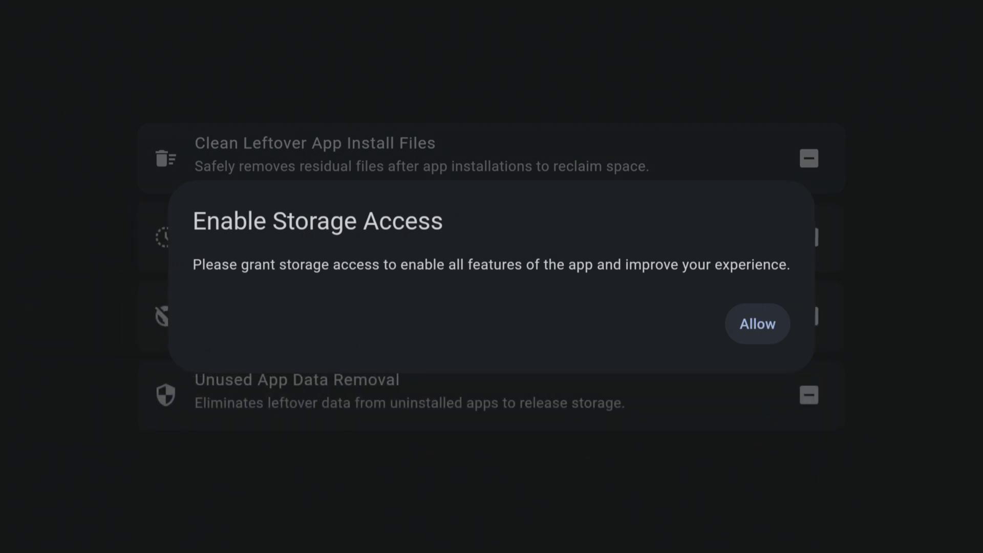
Allow TraceVanish storage access, setting Files and media permission to All Files.
{"action": "key", "text": "Return"}
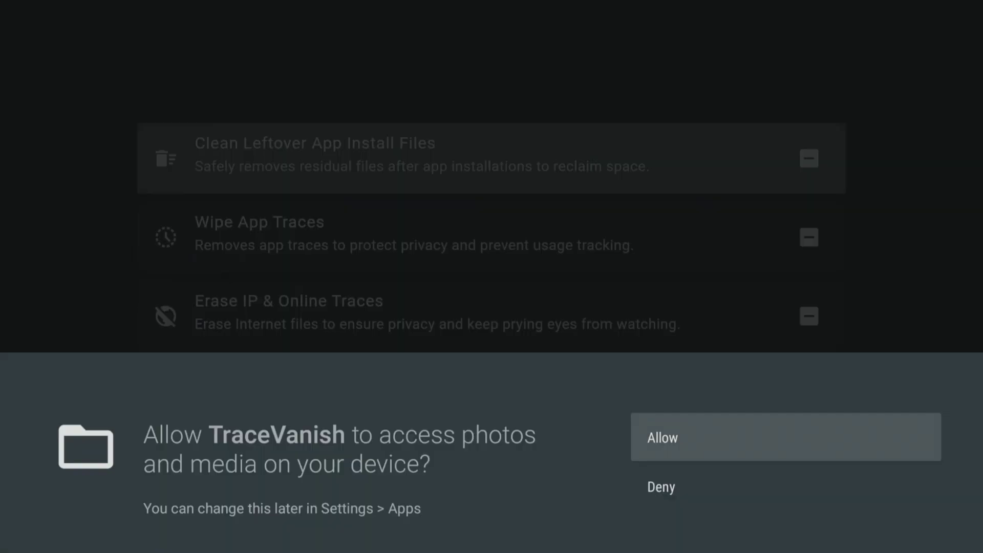
{"action": "key", "text": "Return"}
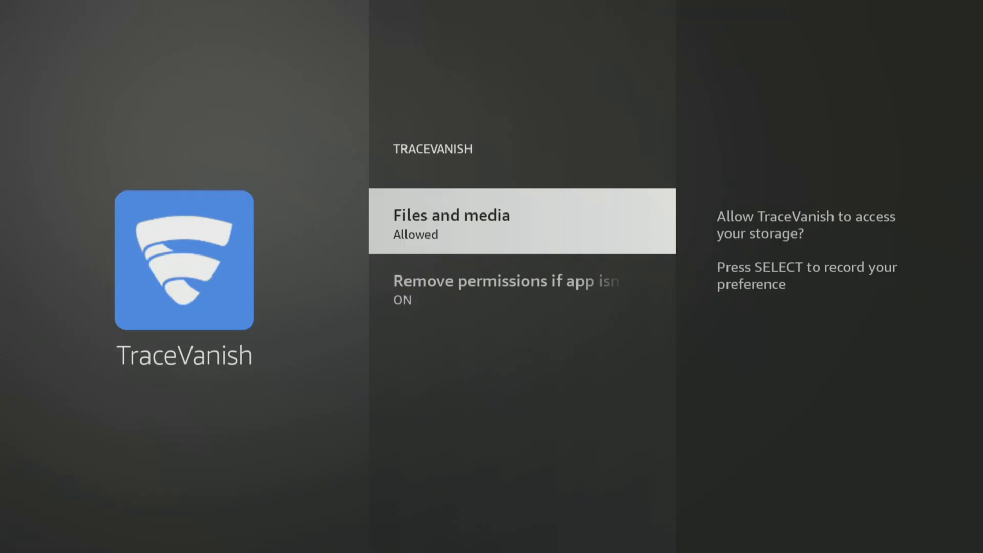
{"action": "key", "text": "Return"}
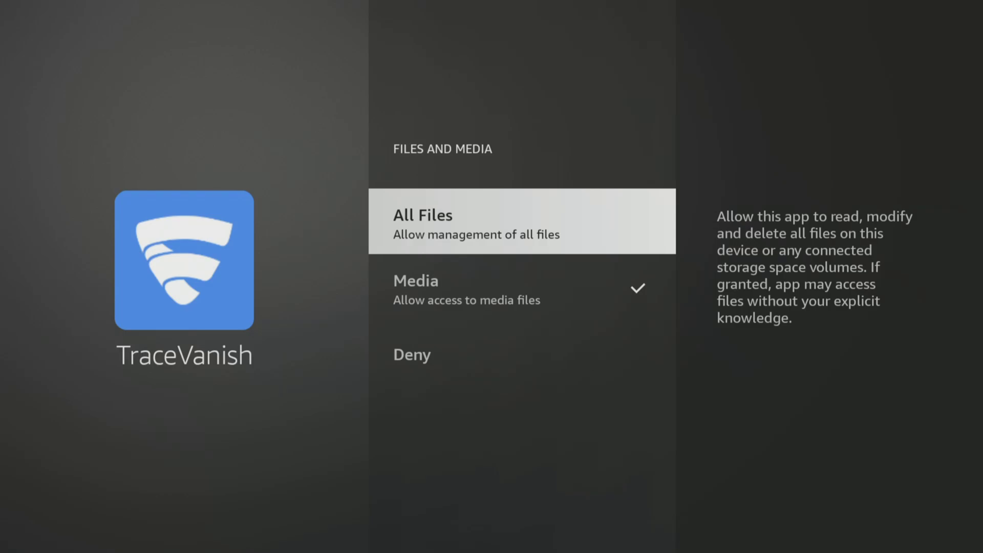
{"action": "key", "text": "Return"}
{"action": "key", "text": "Escape"}
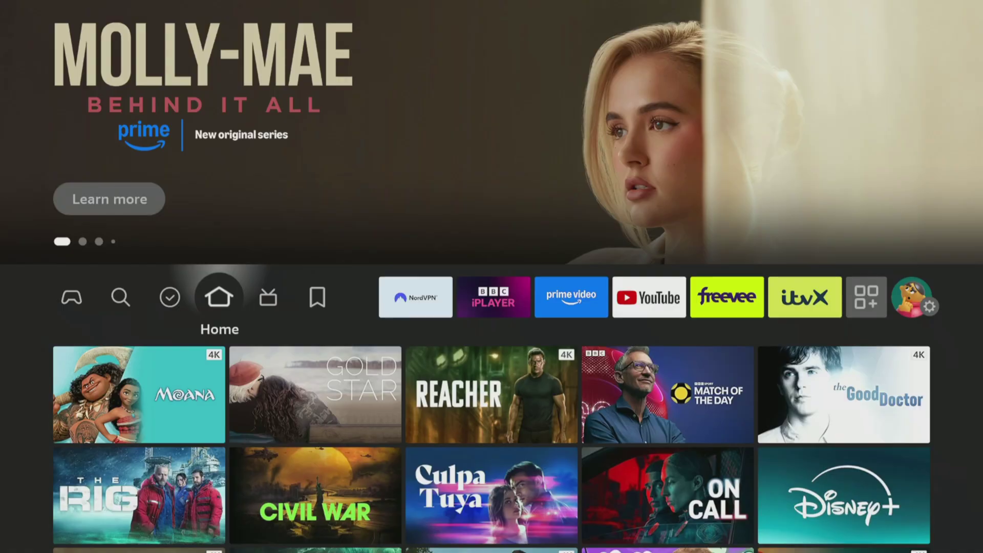
Open Settings > My Fire TV > About, showing Fire OS 8.1.2.5.
{"action": "key", "text": "Left"}
{"action": "key", "text": "Left"}
{"action": "key", "text": "Left"}
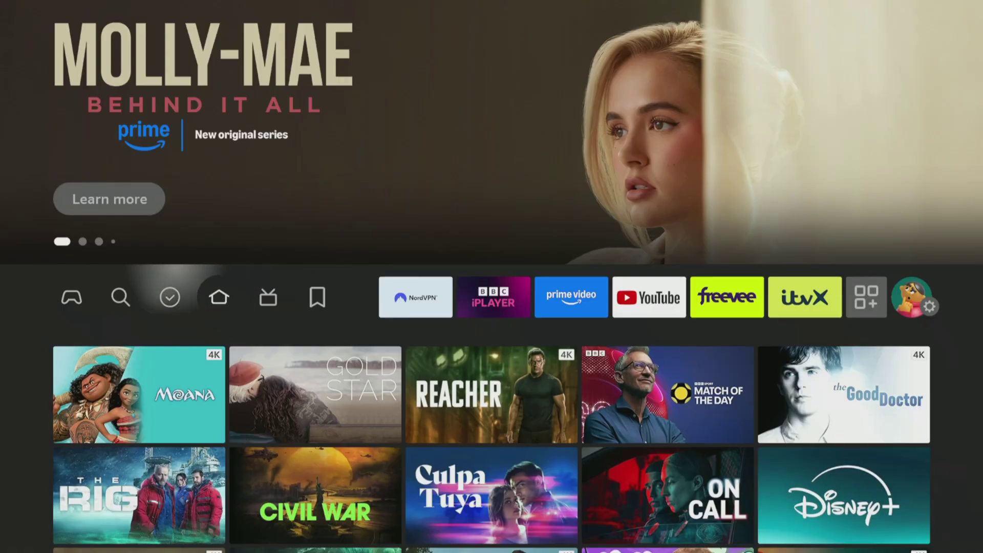
{"action": "key", "text": "Left"}
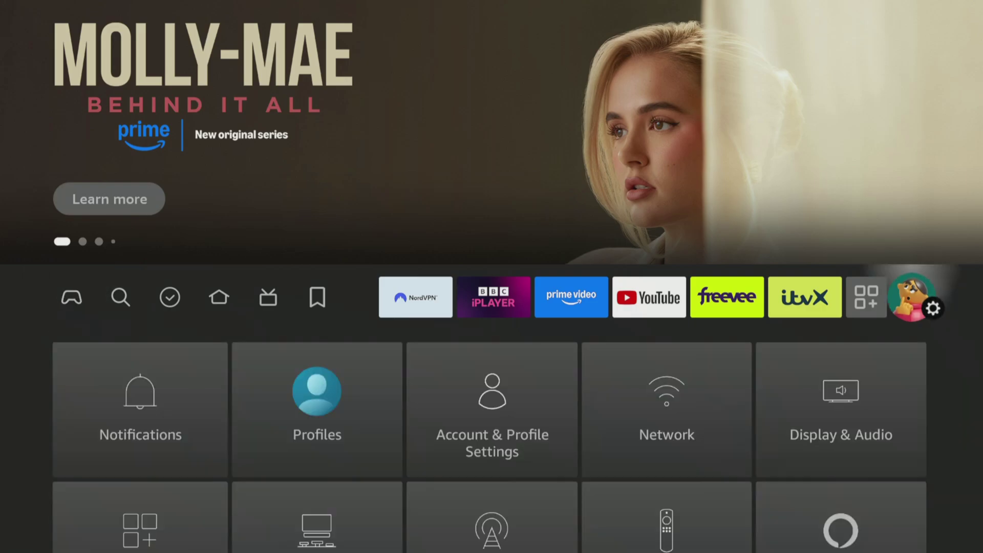
{"action": "key", "text": "Down"}
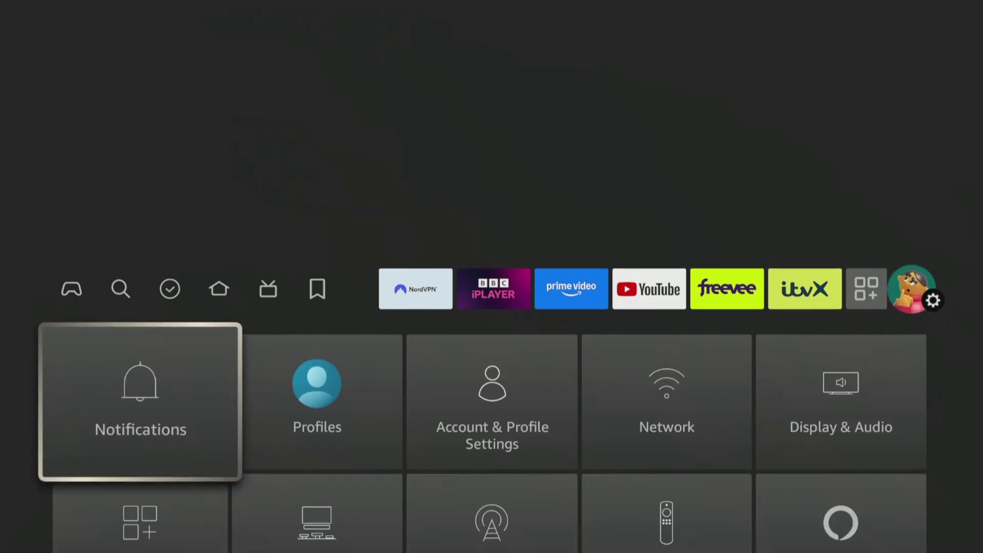
{"action": "key", "text": "Down"}
{"action": "key", "text": "Down"}
{"action": "key", "text": "Right"}
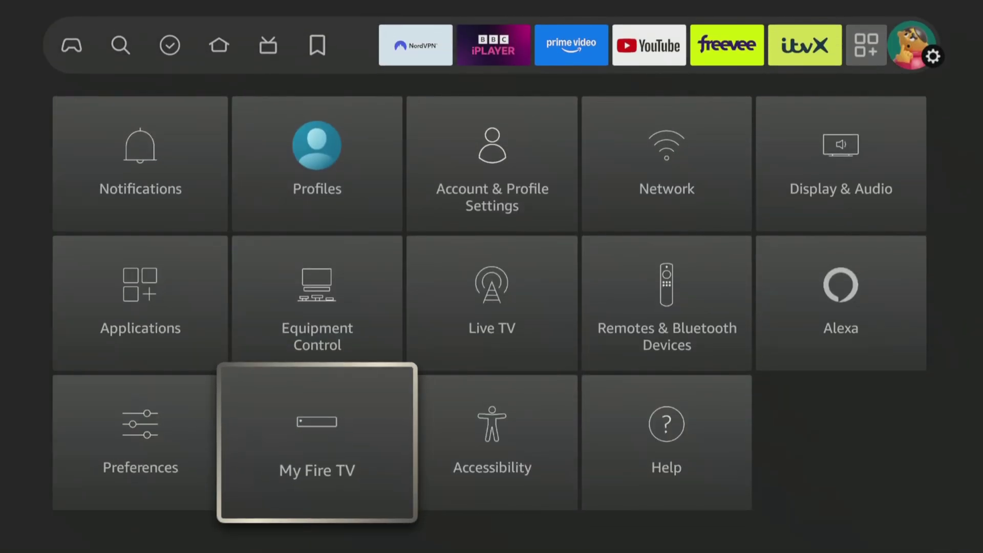
{"action": "key", "text": "Return"}
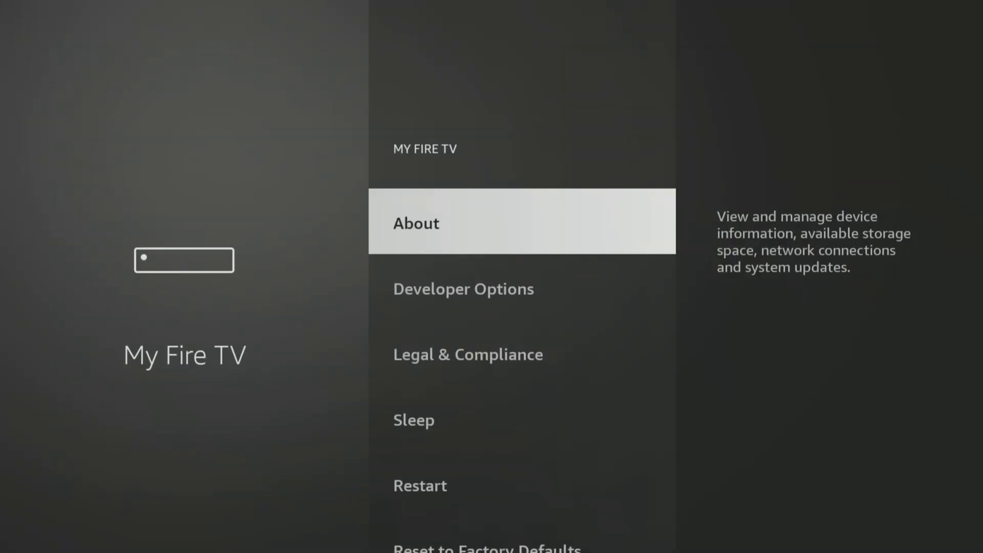
{"action": "key", "text": "Return"}
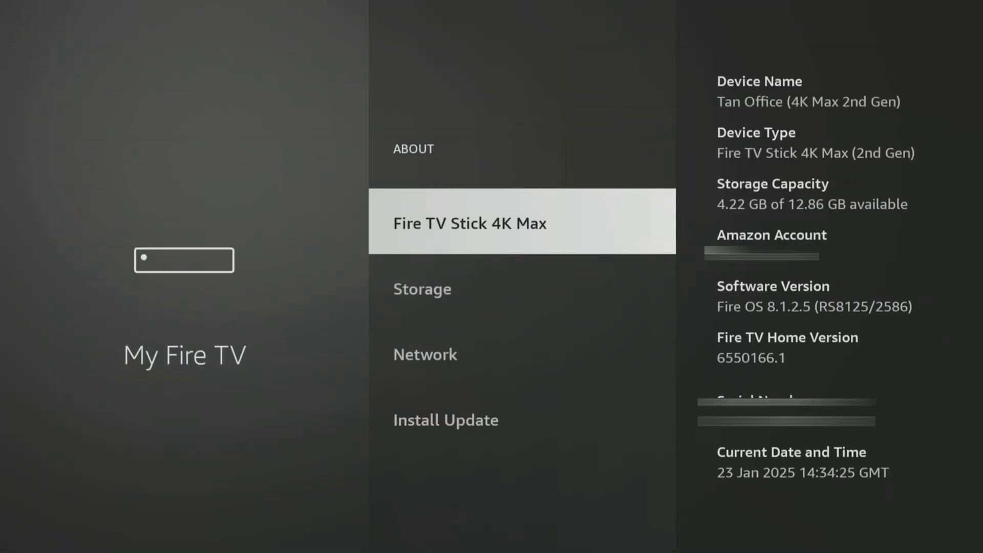
Check Storage (5.18 GB of 12.86 GB free, no USB), then reselect My Fire TV.
{"action": "key", "text": "Down"}
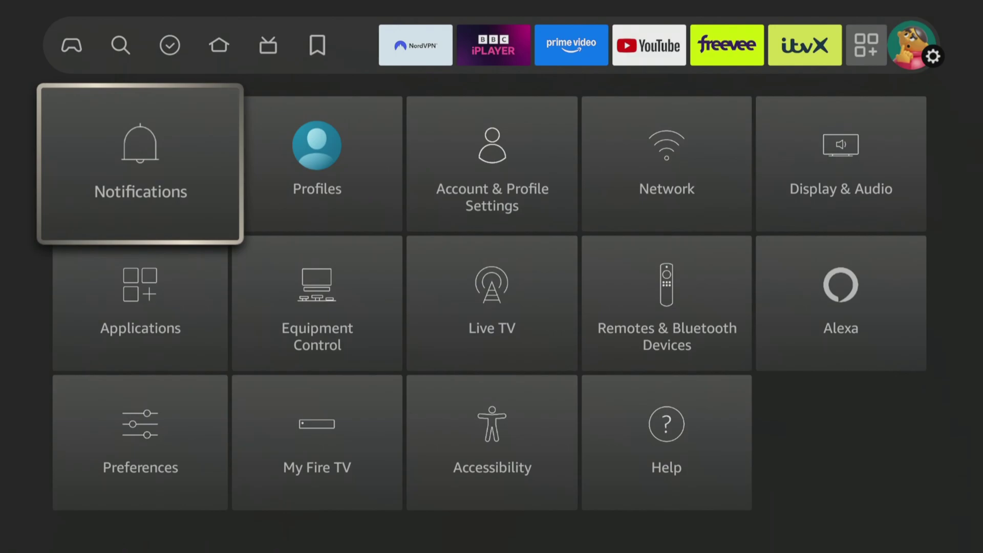
{"action": "key", "text": "Down"}
{"action": "key", "text": "Down"}
{"action": "key", "text": "Right"}
{"action": "key", "text": "Return"}
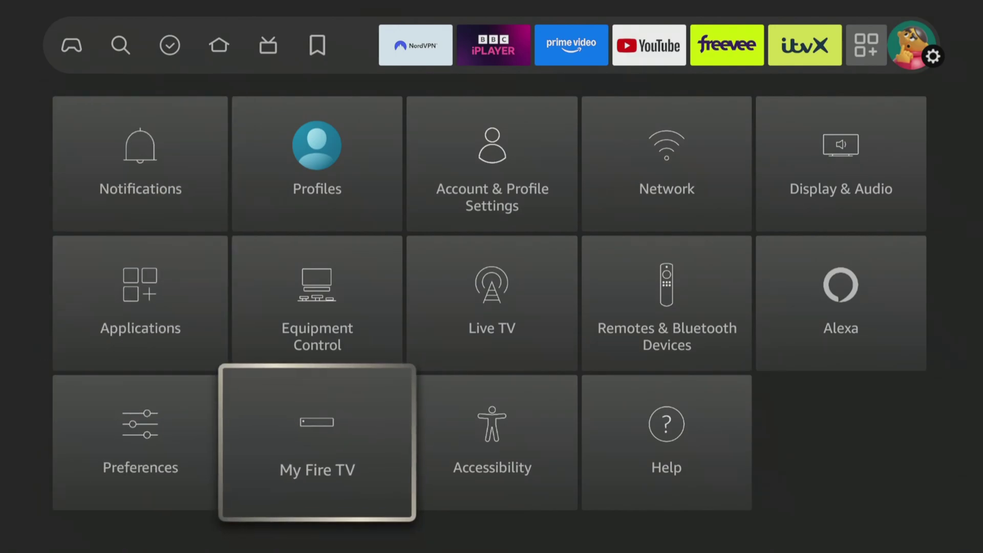